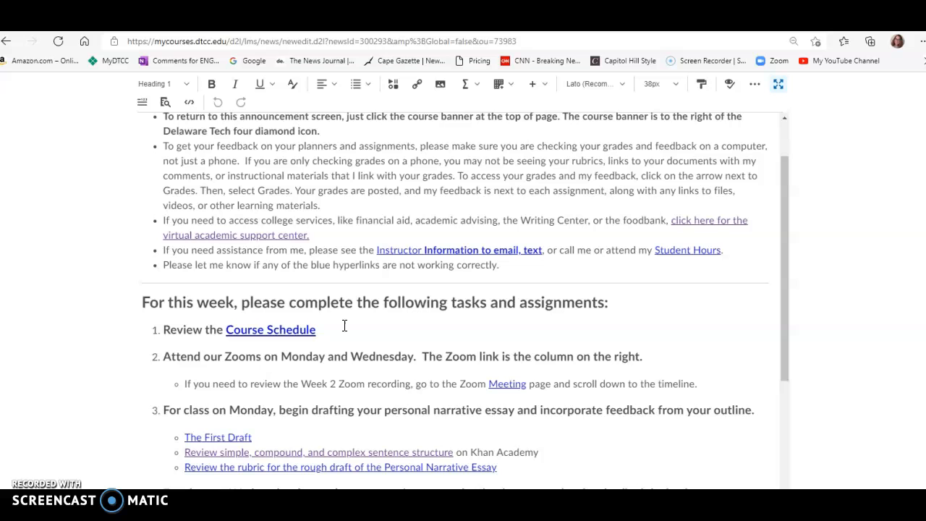
- Remove the existing hyperlink from "Course Schedule" in the first item of the weekly task list
{"action": "scroll", "coordinate": [345, 326], "scroll_direction": "down", "scroll_amount": 3}
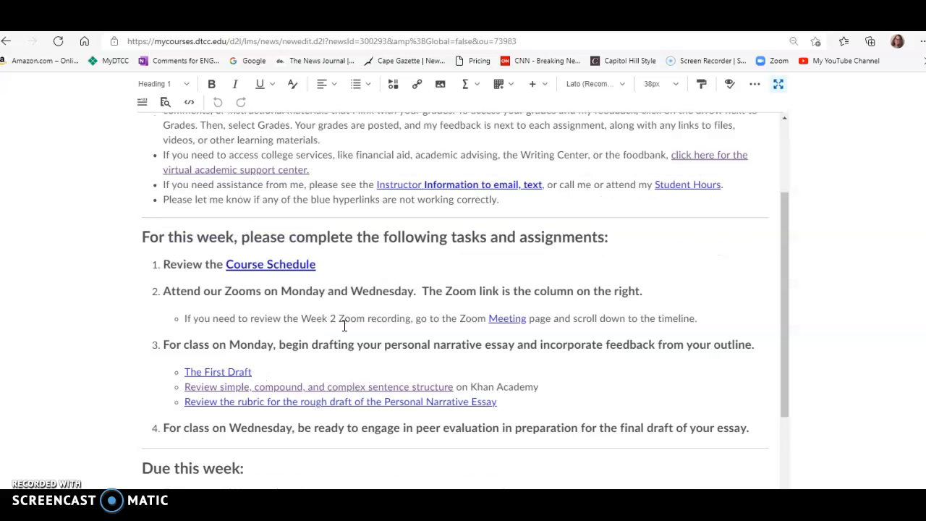
{"action": "scroll", "coordinate": [344, 325], "scroll_direction": "up", "scroll_amount": 4}
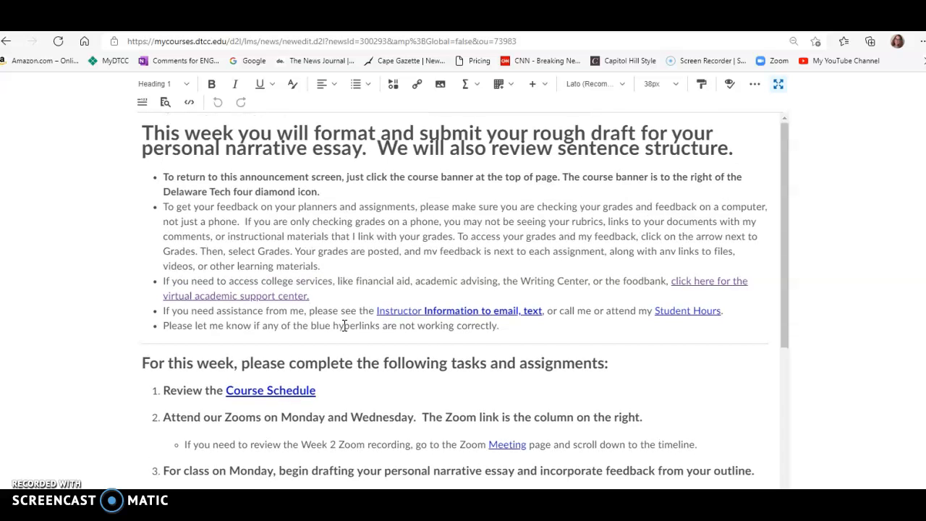
{"action": "left_click_drag", "start_coordinate": [787, 203], "coordinate": [764, 330]}
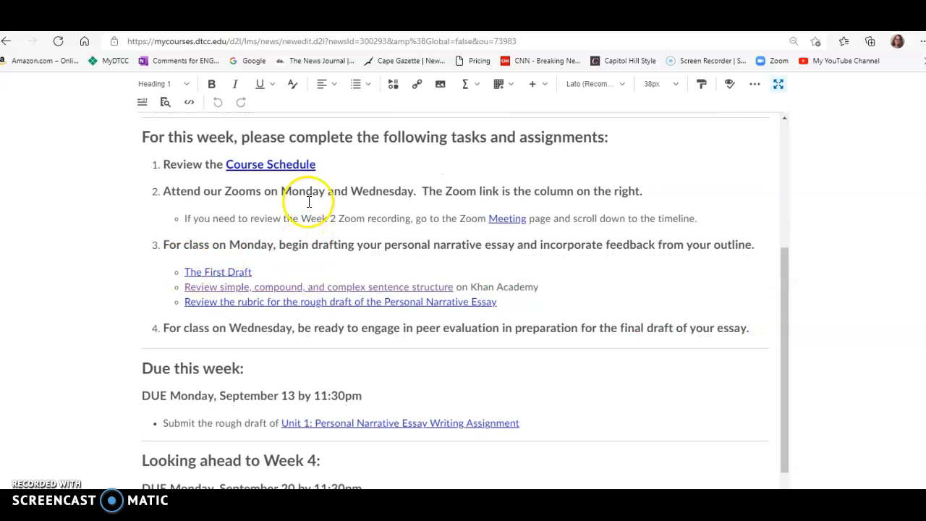
{"action": "double_click", "coordinate": [292, 166]}
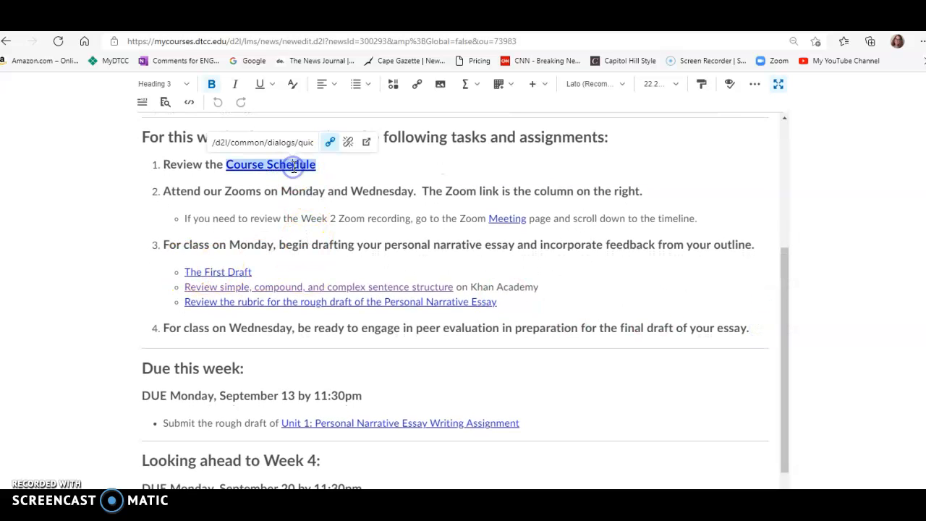
{"action": "left_click", "coordinate": [347, 144]}
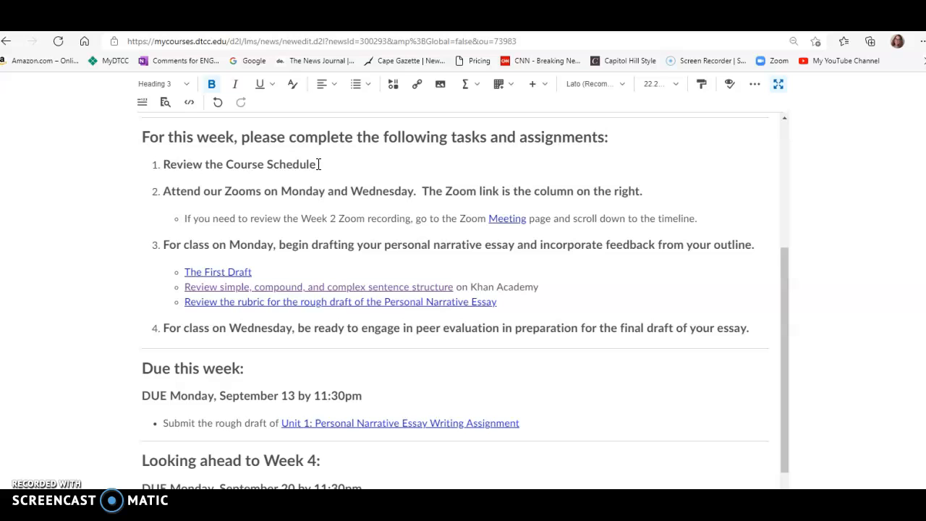
- Link the text "Course Schedule" to the ENG 101-211 Schedule page in the Getting Started content module with a quicklink
{"action": "left_click_drag", "start_coordinate": [300, 164], "coordinate": [225, 162]}
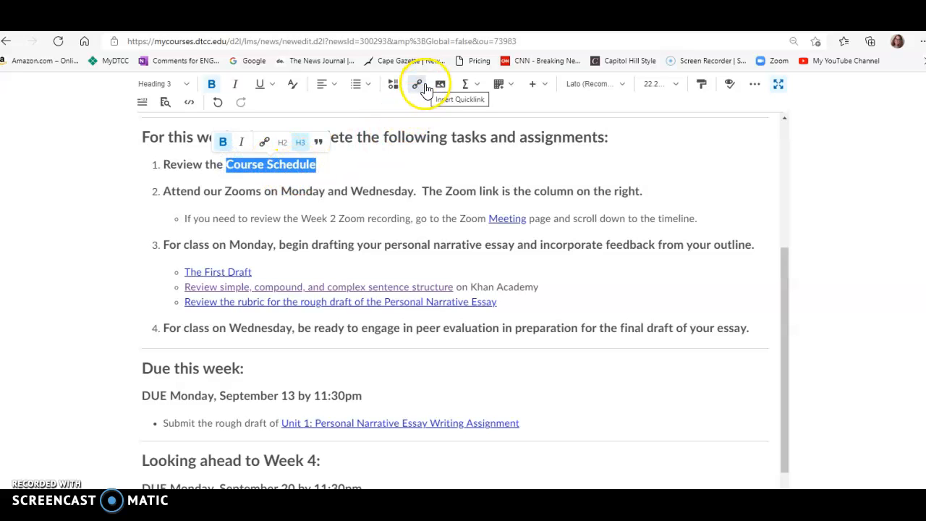
{"action": "left_click", "coordinate": [418, 87]}
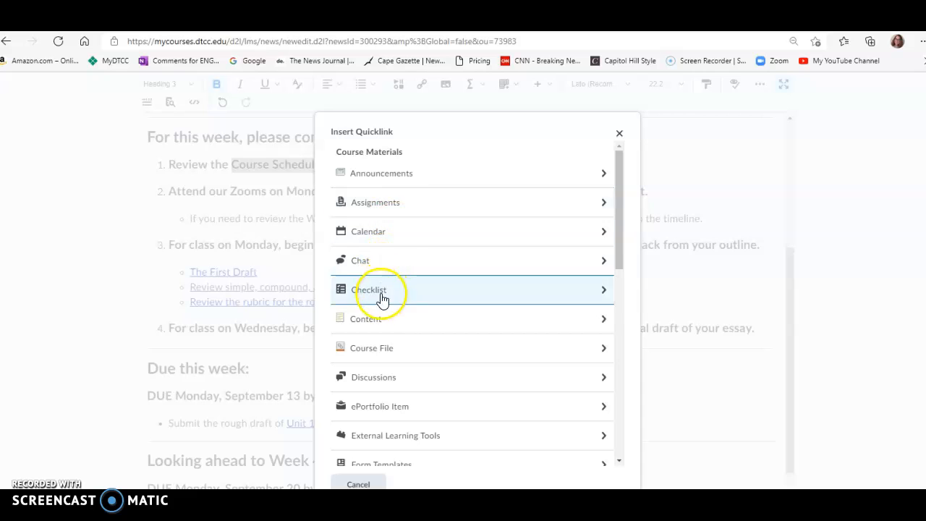
{"action": "left_click", "coordinate": [376, 322]}
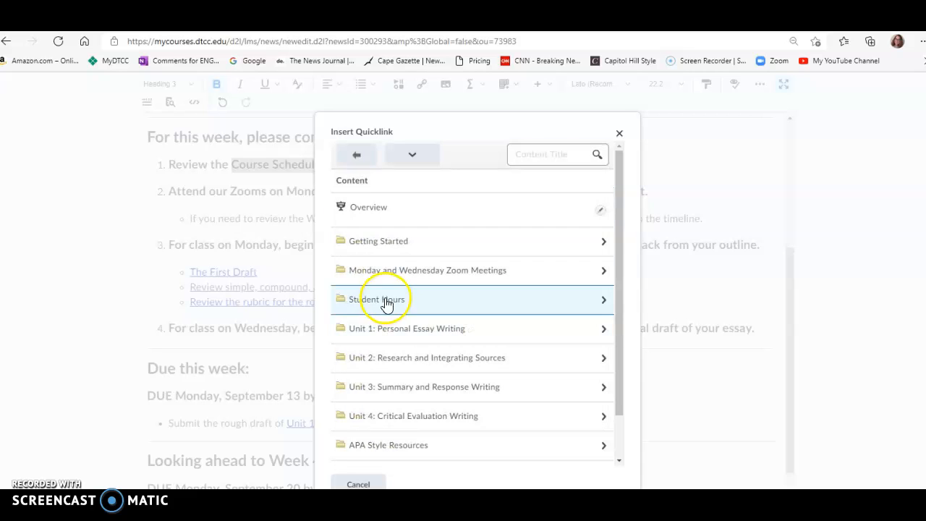
{"action": "left_click", "coordinate": [395, 256]}
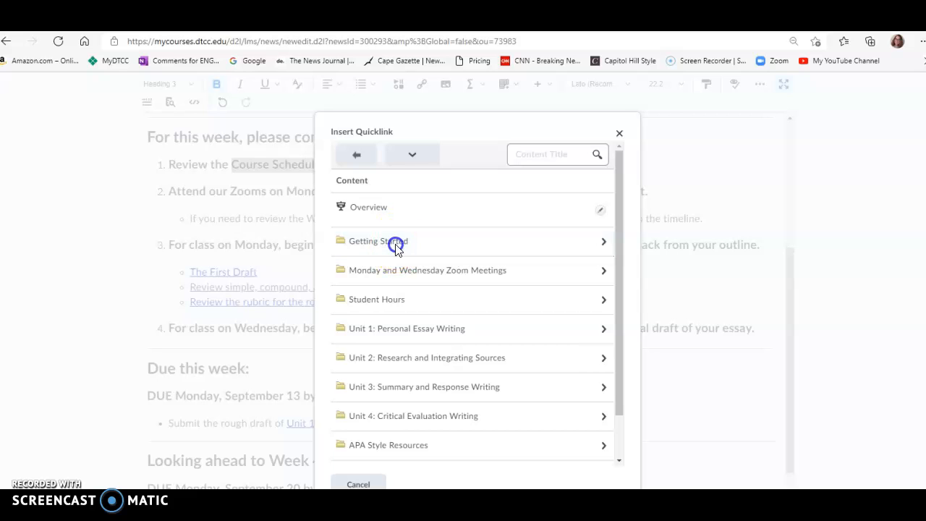
{"action": "left_click", "coordinate": [390, 247]}
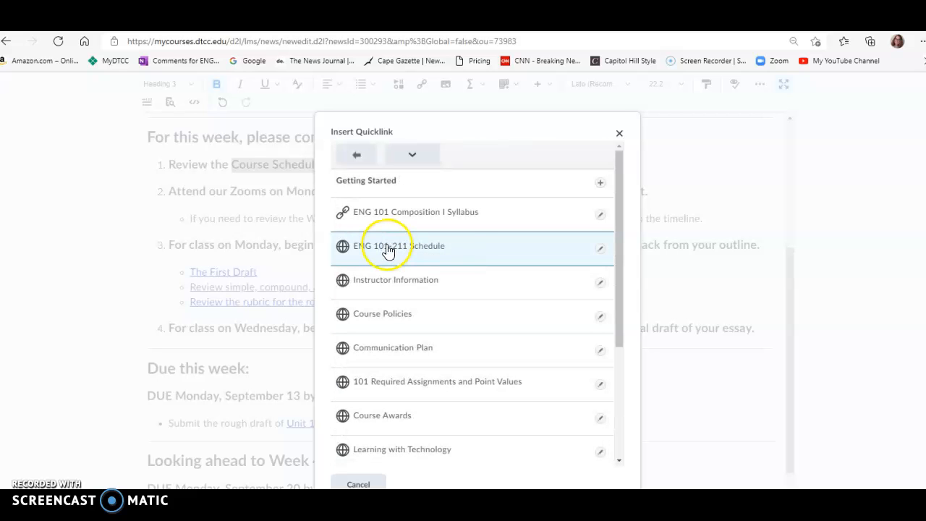
{"action": "left_click", "coordinate": [287, 165]}
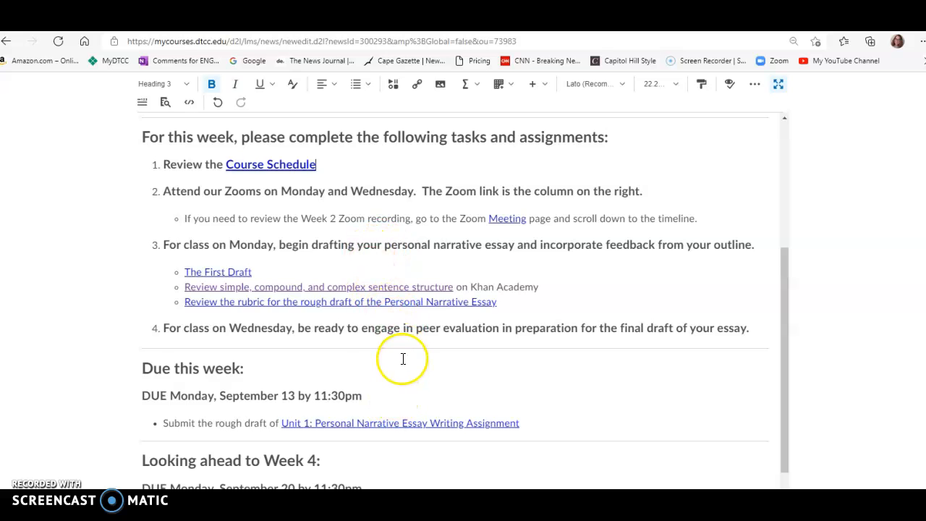
- Remove the hyperlink from "Unit 1: Personal Narrative Essay Writing Assignment" under Due this week
{"action": "scroll", "coordinate": [403, 356], "scroll_direction": "down", "scroll_amount": 1}
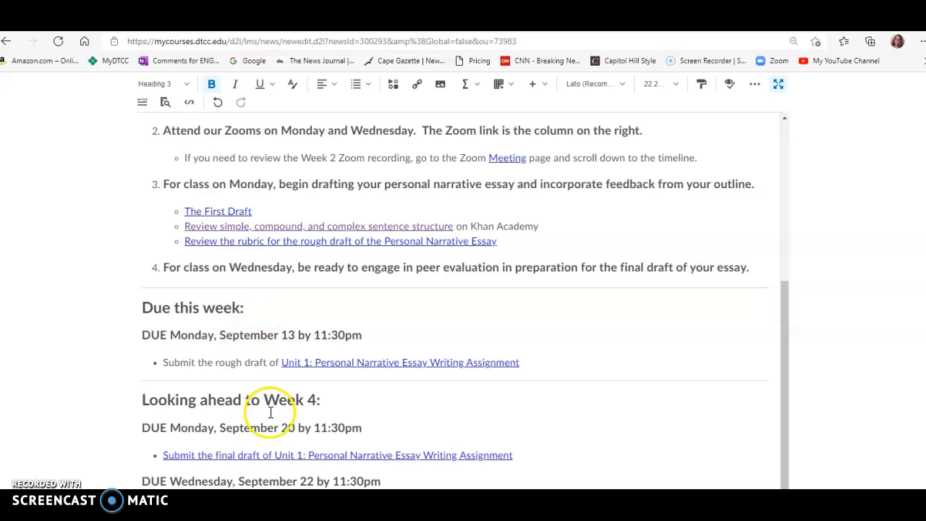
{"action": "left_click", "coordinate": [379, 362]}
{"action": "left_click", "coordinate": [437, 343]}
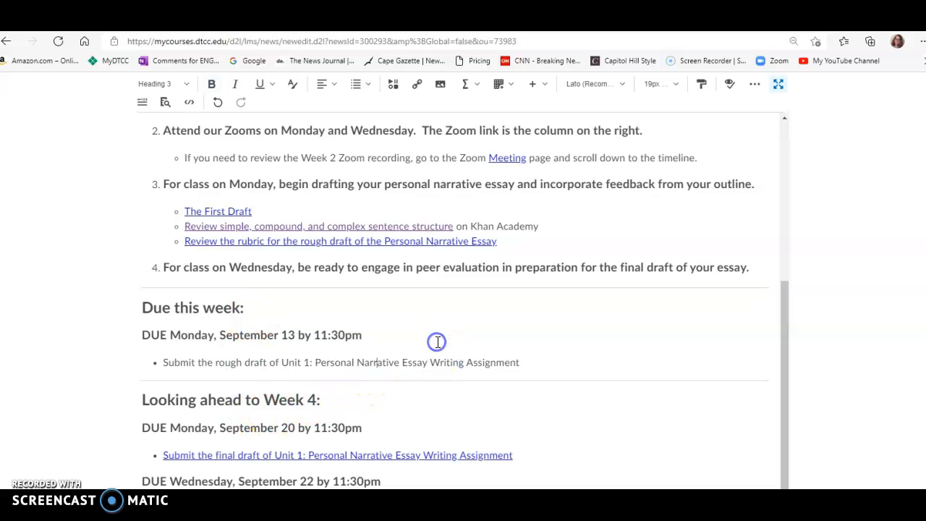
- Link "Unit 1: Personal Narrative Essay Writing Assignment" under Due this week to the Draft of Unit 1: Personal Essay Writing Assignment
{"action": "left_click_drag", "start_coordinate": [518, 362], "coordinate": [282, 363]}
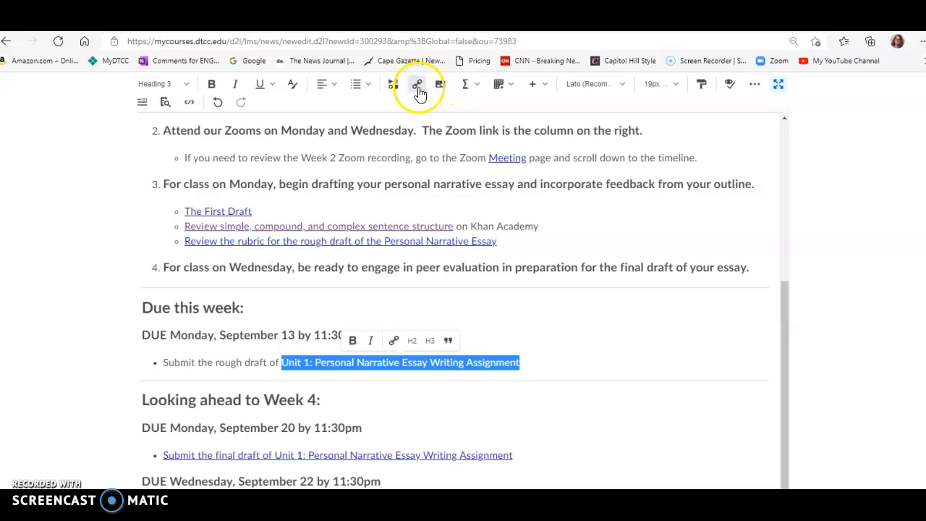
{"action": "left_click", "coordinate": [418, 88]}
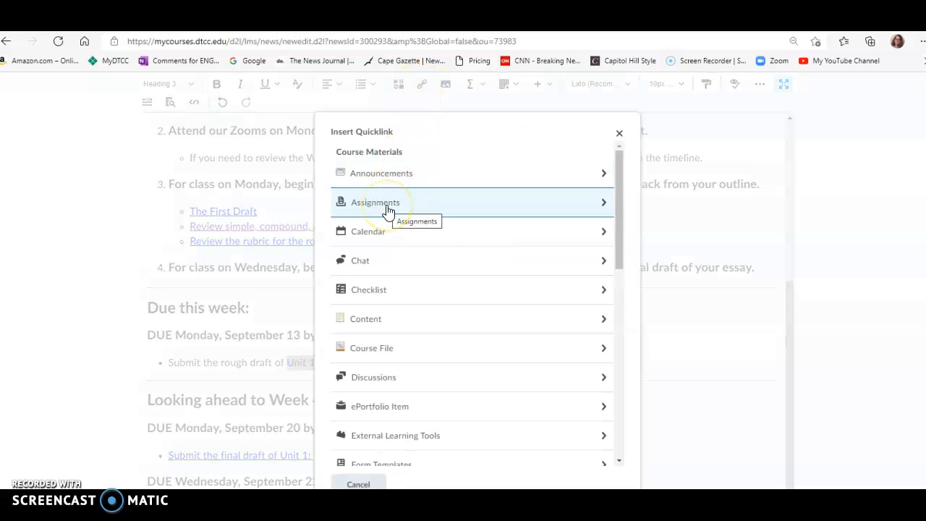
{"action": "left_click", "coordinate": [388, 209]}
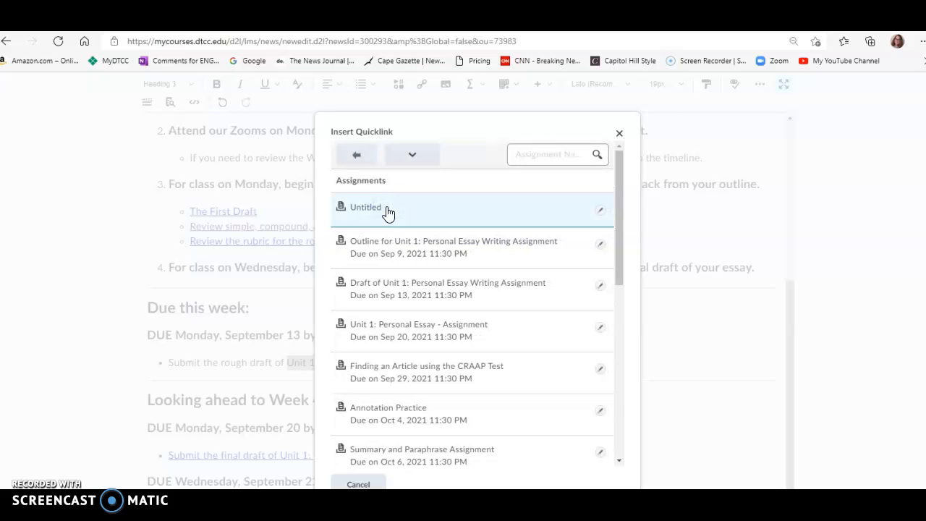
{"action": "left_click", "coordinate": [387, 288]}
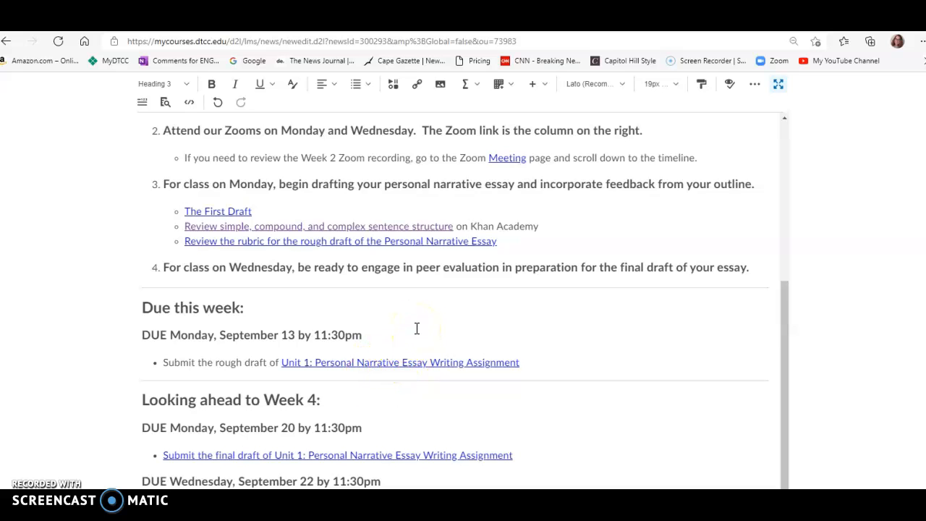
- Check the Khan Academy sentence structure link's address and remove the hyperlink from "The First Draft" above it
{"action": "left_click", "coordinate": [392, 228]}
{"action": "double_click", "coordinate": [391, 228]}
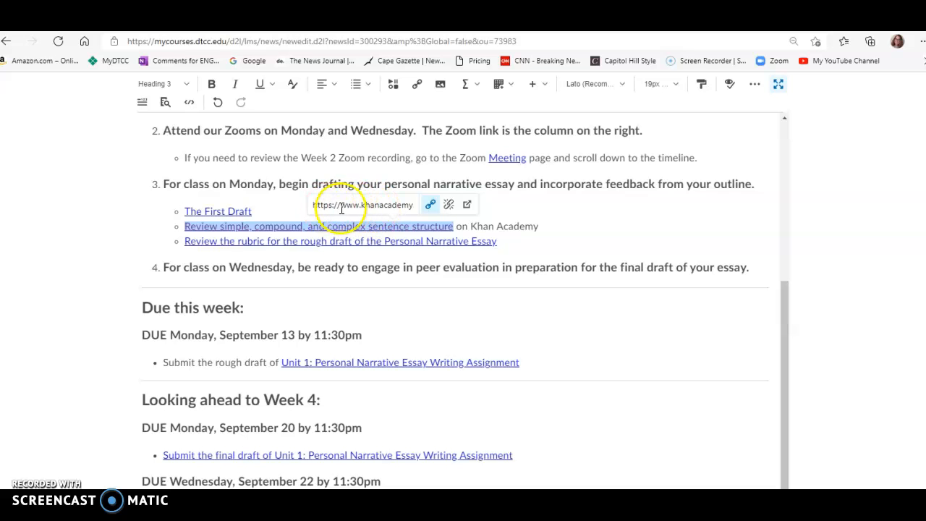
{"action": "left_click", "coordinate": [237, 211]}
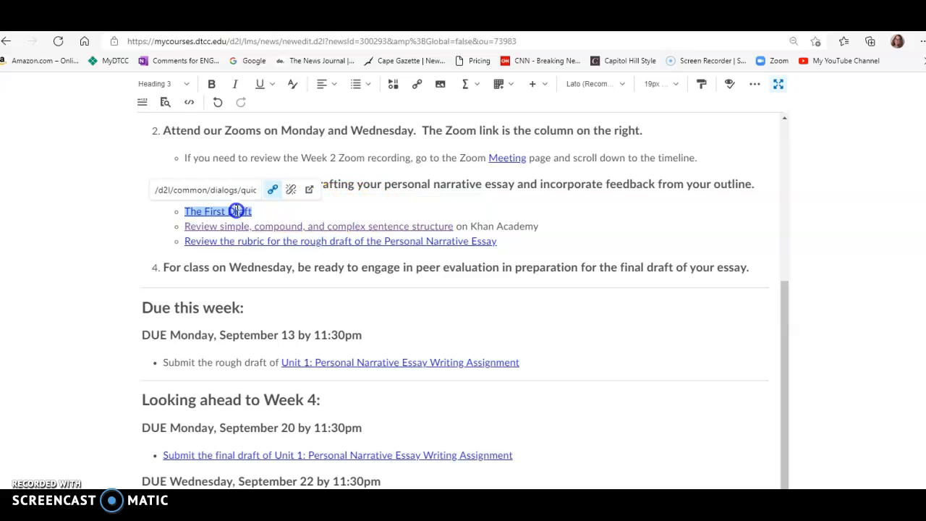
{"action": "left_click", "coordinate": [292, 190]}
- Link the text "The First Draft" to The First Draft page in Unit 1's U1 Learning Materials with a quicklink
{"action": "left_click_drag", "start_coordinate": [251, 211], "coordinate": [189, 207]}
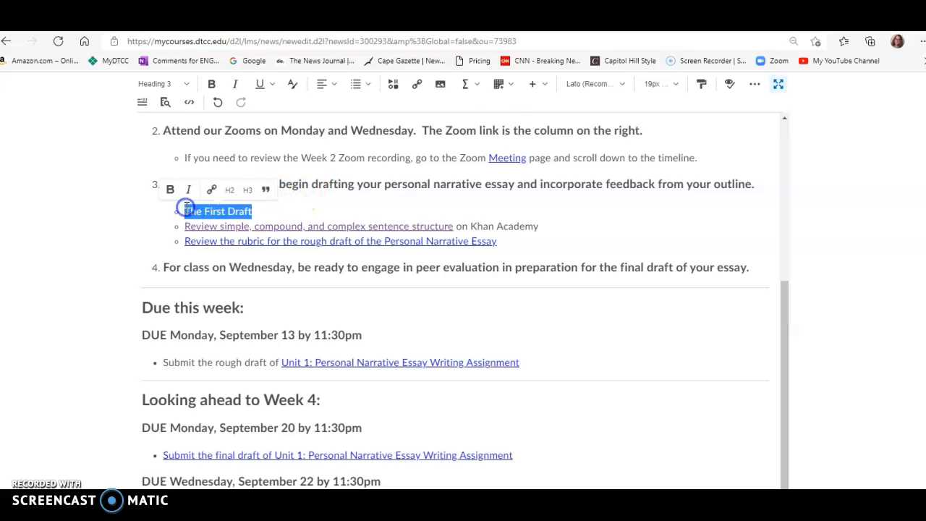
{"action": "left_click", "coordinate": [419, 84]}
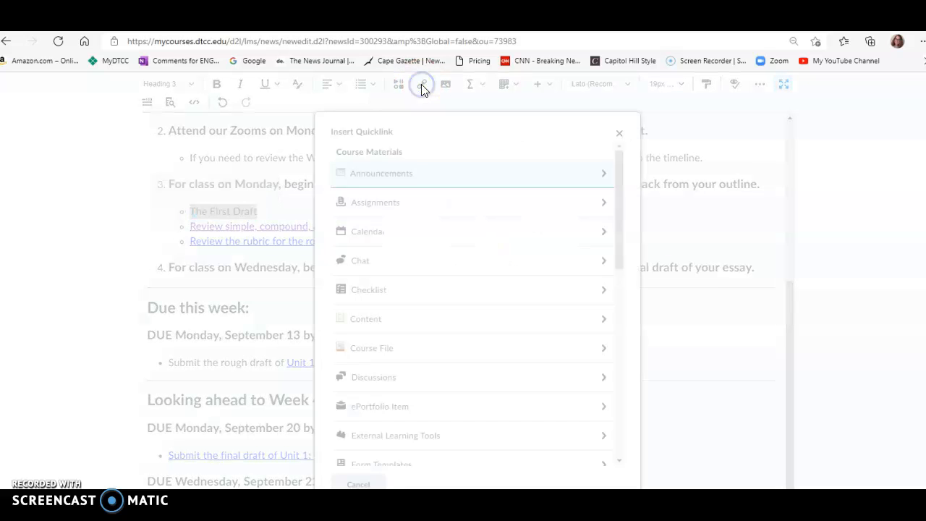
{"action": "left_click", "coordinate": [377, 316]}
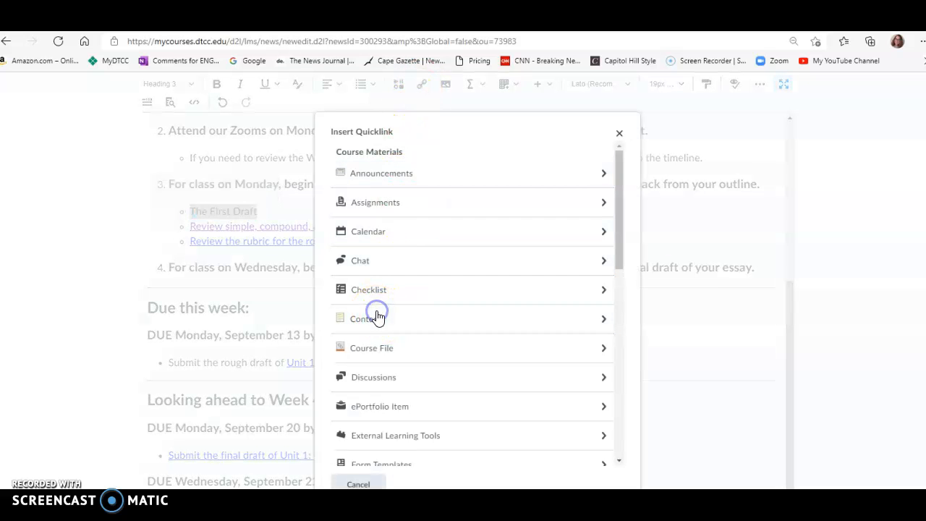
{"action": "left_click", "coordinate": [379, 339]}
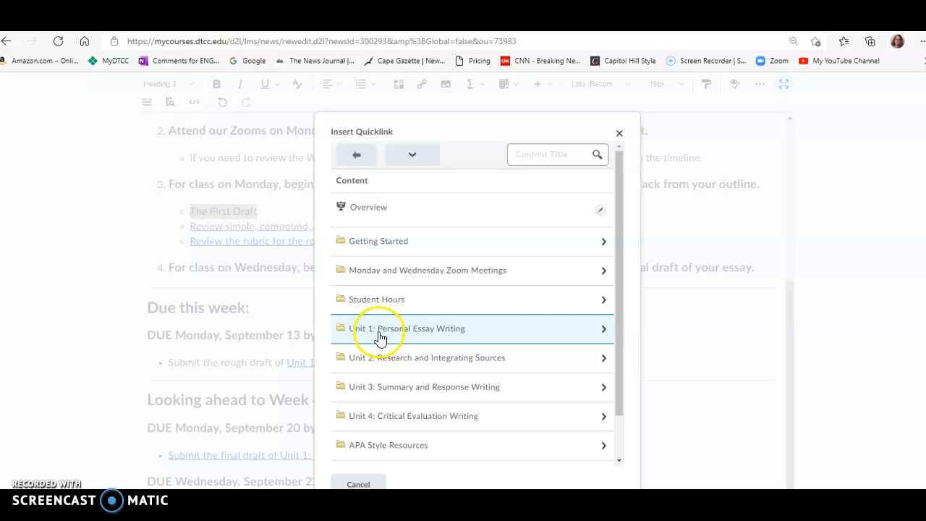
{"action": "left_click", "coordinate": [380, 326]}
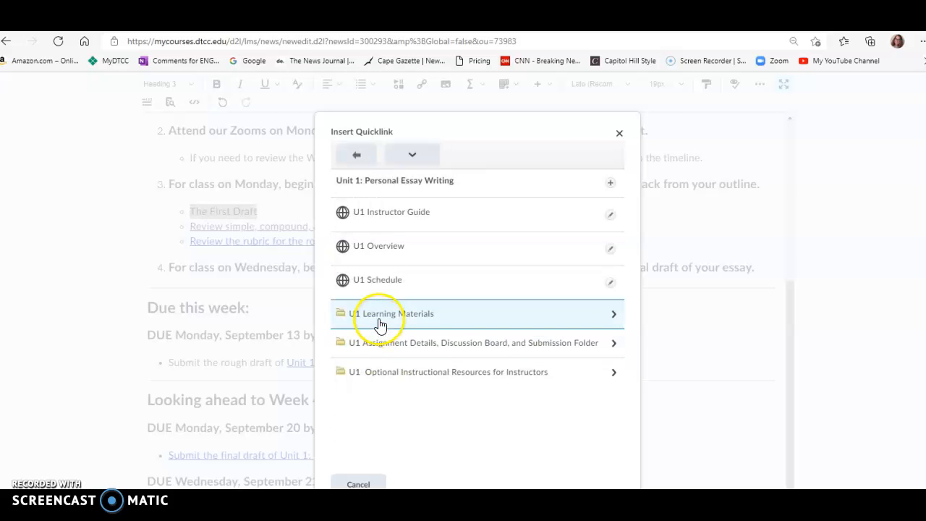
{"action": "scroll", "coordinate": [385, 322], "scroll_direction": "down", "scroll_amount": 2}
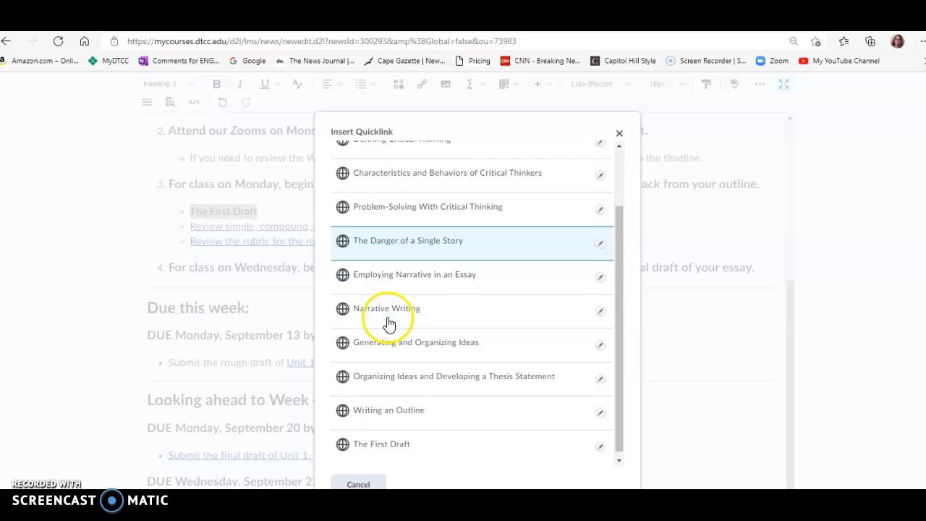
{"action": "left_click", "coordinate": [382, 441]}
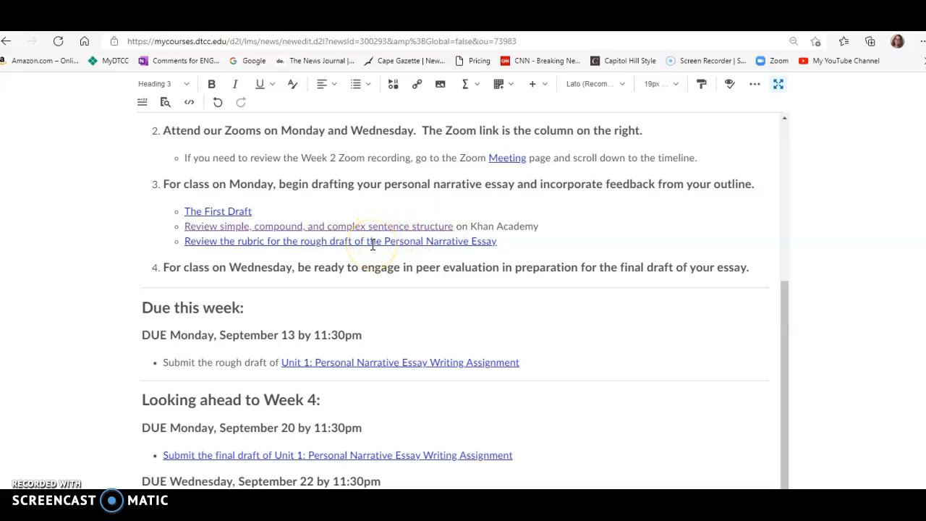
- Update the announcement and review its tasks, links and due dates in the announcements list
{"action": "left_click", "coordinate": [776, 90]}
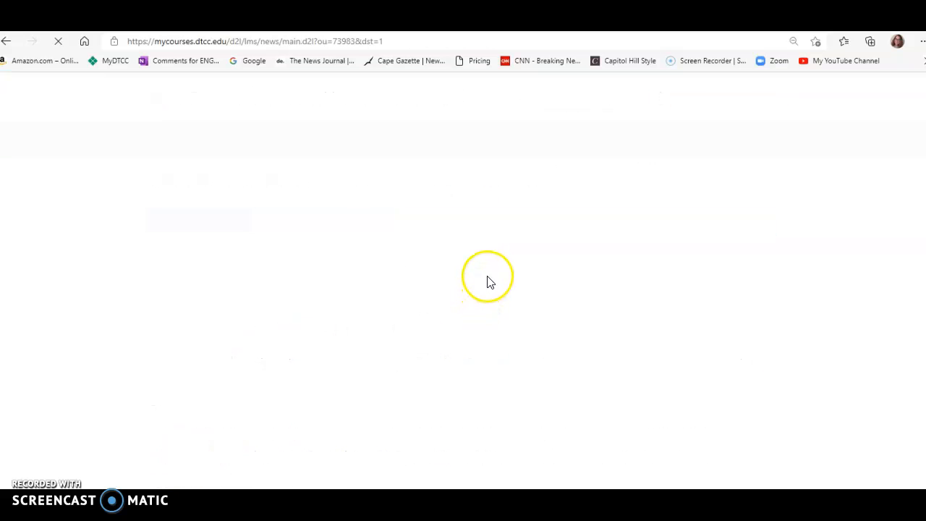
{"action": "scroll", "coordinate": [487, 272], "scroll_direction": "down", "scroll_amount": 1}
{"action": "scroll", "coordinate": [487, 273], "scroll_direction": "down", "scroll_amount": 4}
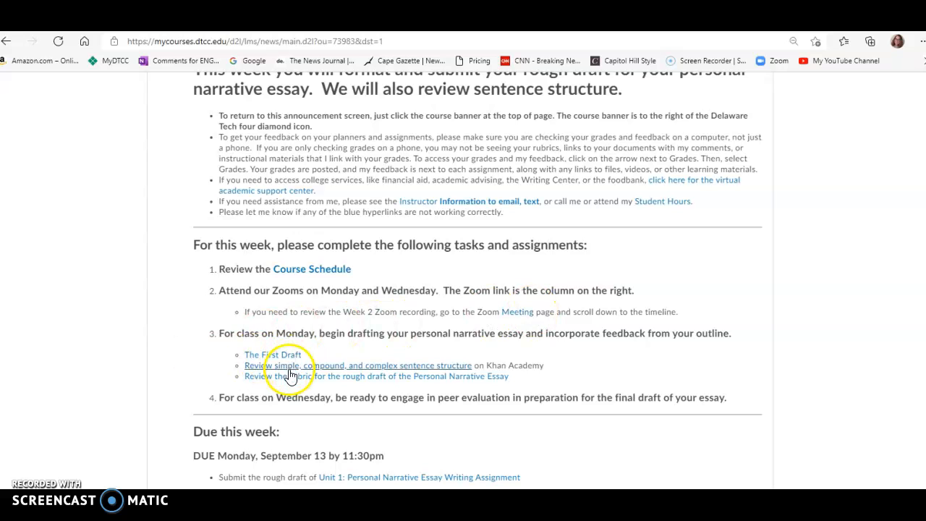
{"action": "scroll", "coordinate": [390, 322], "scroll_direction": "down", "scroll_amount": 1}
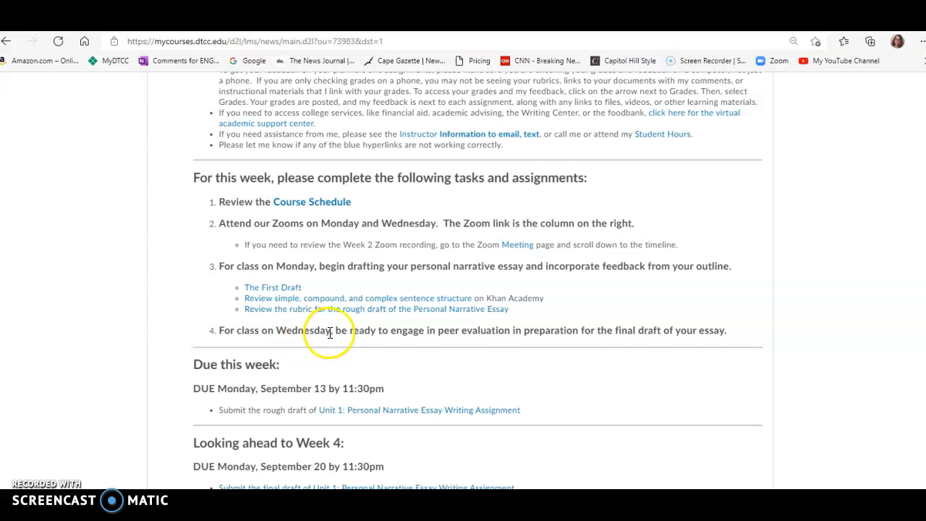
{"action": "scroll", "coordinate": [328, 331], "scroll_direction": "down", "scroll_amount": 1}
{"action": "scroll", "coordinate": [271, 322], "scroll_direction": "down", "scroll_amount": 1}
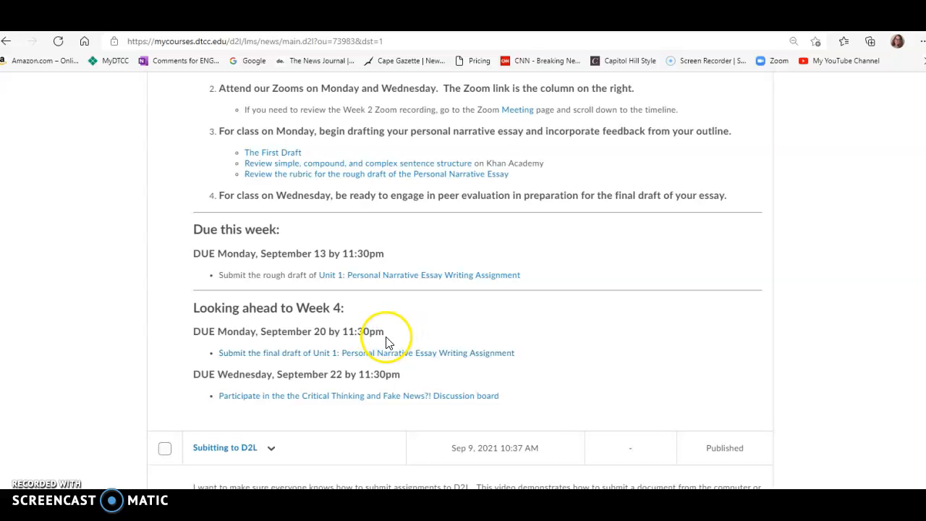
{"action": "scroll", "coordinate": [423, 341], "scroll_direction": "up", "scroll_amount": 8}
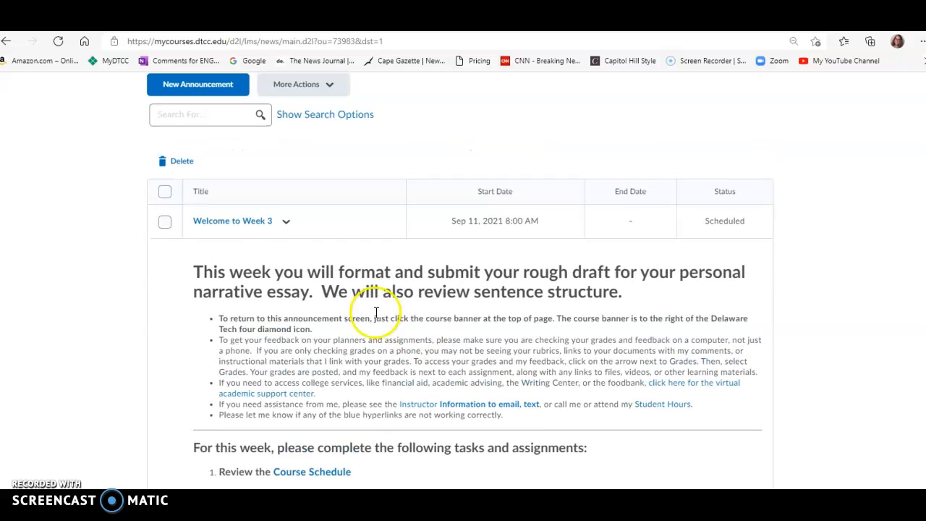
- Reopen the "Welcome to Week 3" announcement for editing and expand its content editor to full screen
{"action": "left_click", "coordinate": [285, 221]}
{"action": "left_click", "coordinate": [291, 261]}
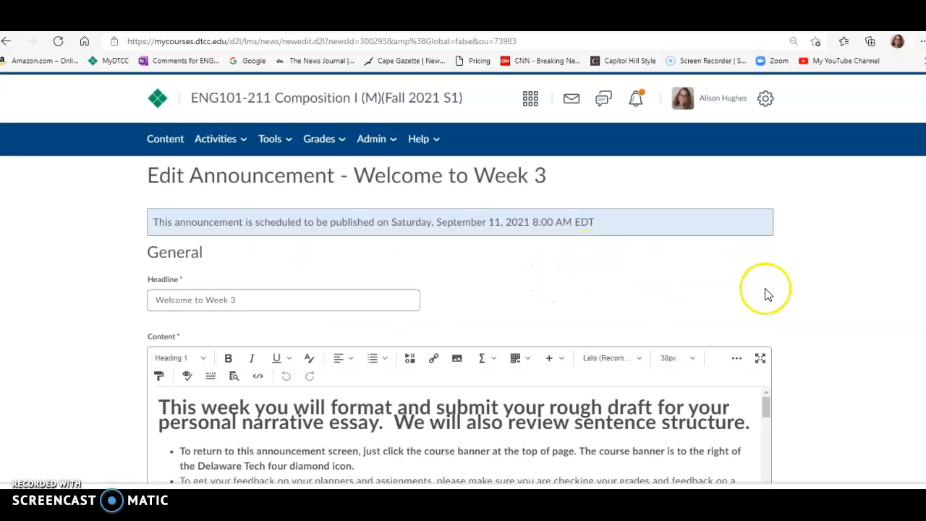
{"action": "left_click", "coordinate": [760, 357]}
- Add an empty fifth numbered item below the Wednesday peer evaluation task in the announcement's content
{"action": "scroll", "coordinate": [408, 254], "scroll_direction": "down", "scroll_amount": 2}
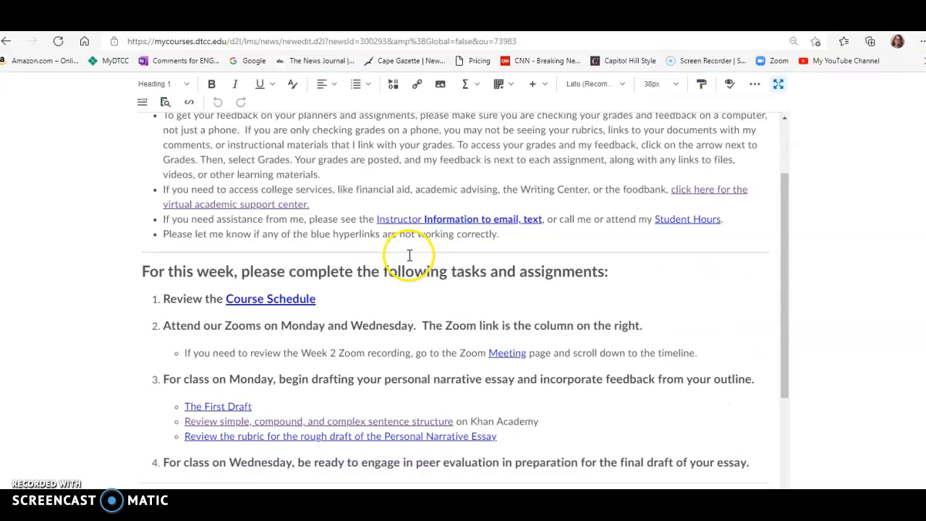
{"action": "scroll", "coordinate": [408, 255], "scroll_direction": "down", "scroll_amount": 2}
{"action": "left_click", "coordinate": [759, 310]}
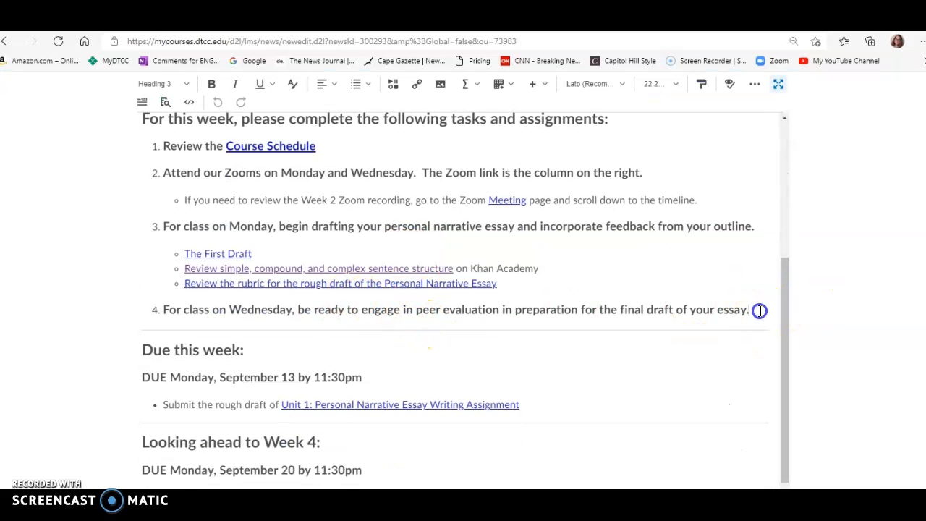
{"action": "key", "text": "Return"}
{"action": "left_click", "coordinate": [394, 86]}
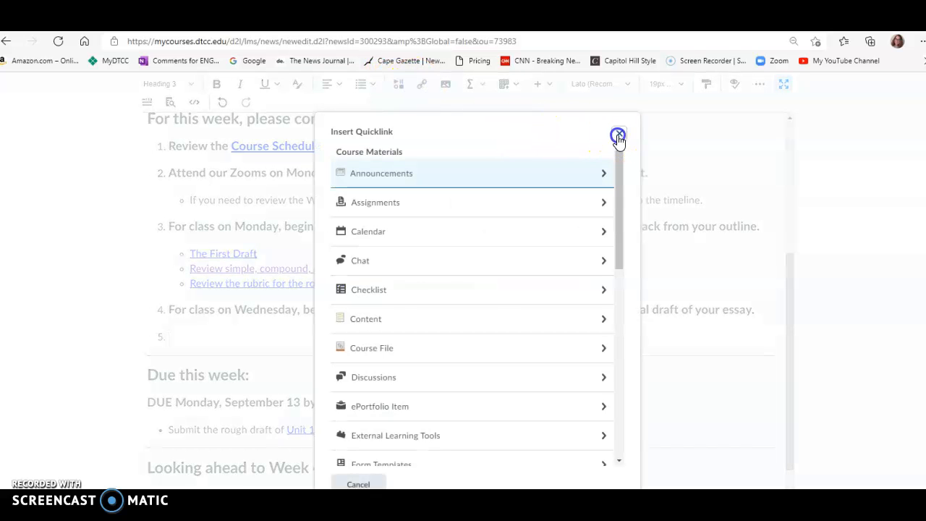
{"action": "left_click", "coordinate": [617, 137]}
- Examine the Insert Stuff sources from My Computer through Enter Embed Code, close them without inserting anything, and leave the full-screen editor
{"action": "left_click", "coordinate": [391, 87]}
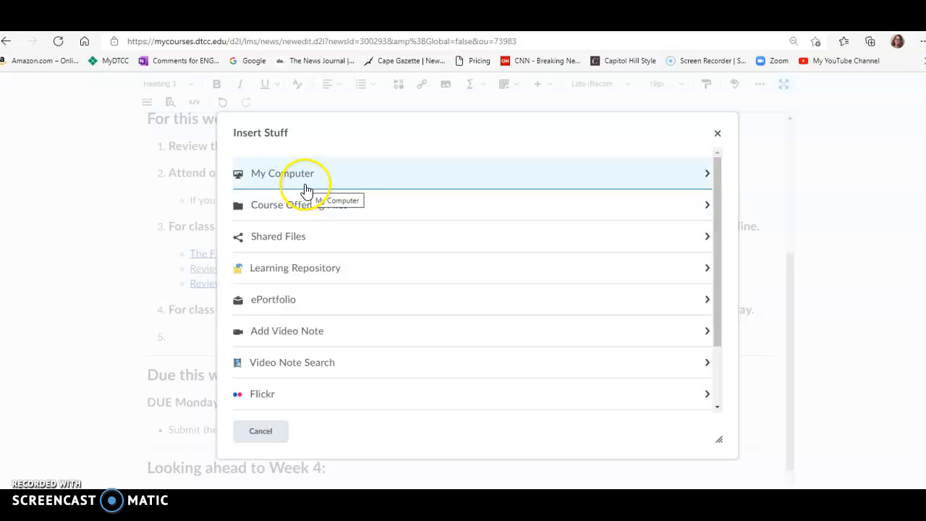
{"action": "scroll", "coordinate": [314, 232], "scroll_direction": "down", "scroll_amount": 2}
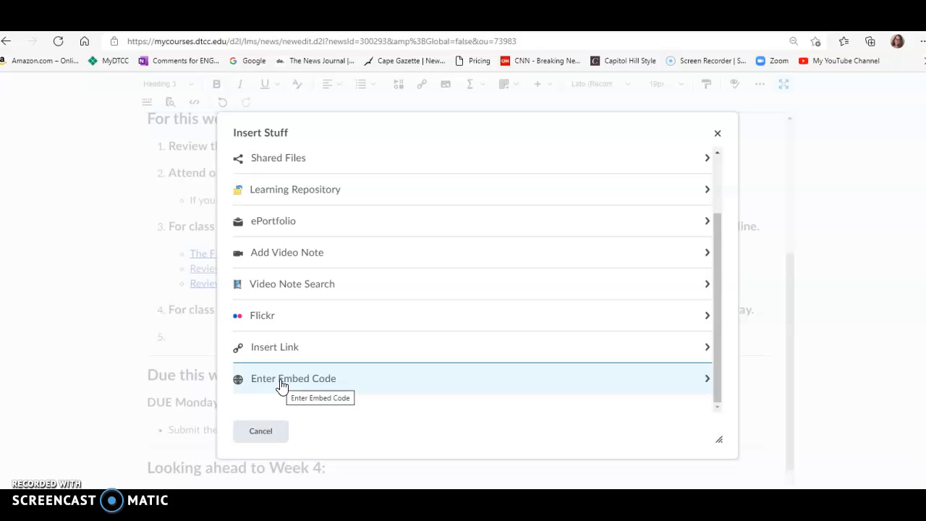
{"action": "left_click", "coordinate": [717, 133]}
{"action": "scroll", "coordinate": [620, 207], "scroll_direction": "up", "scroll_amount": 5}
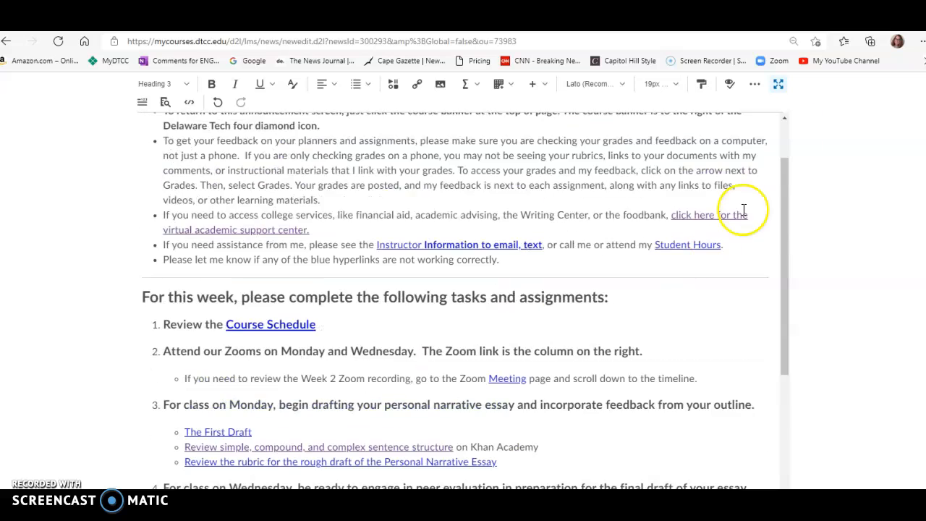
{"action": "left_click", "coordinate": [779, 84]}
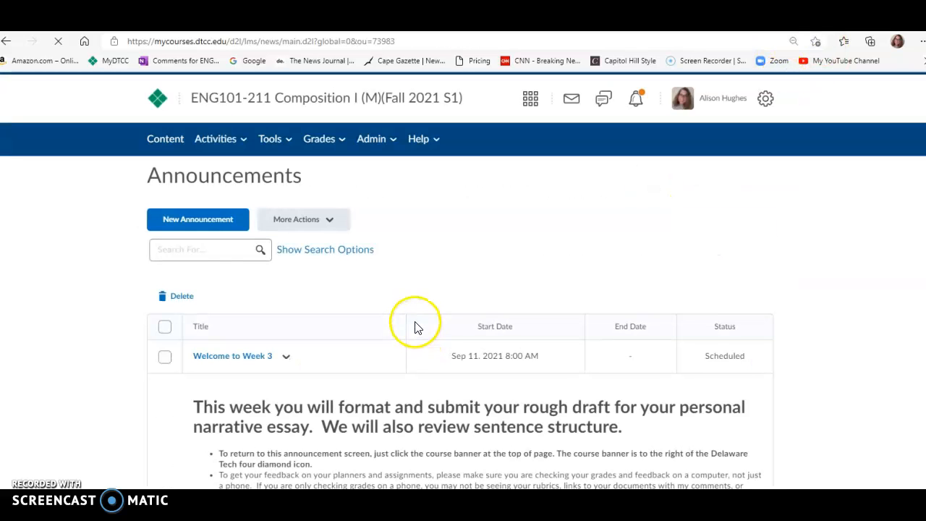
- Open the course homepage and review the posted D2L submission video and "Welcome to Week 2" announcements alongside the Zoom Room and calendar
{"action": "left_click", "coordinate": [402, 101]}
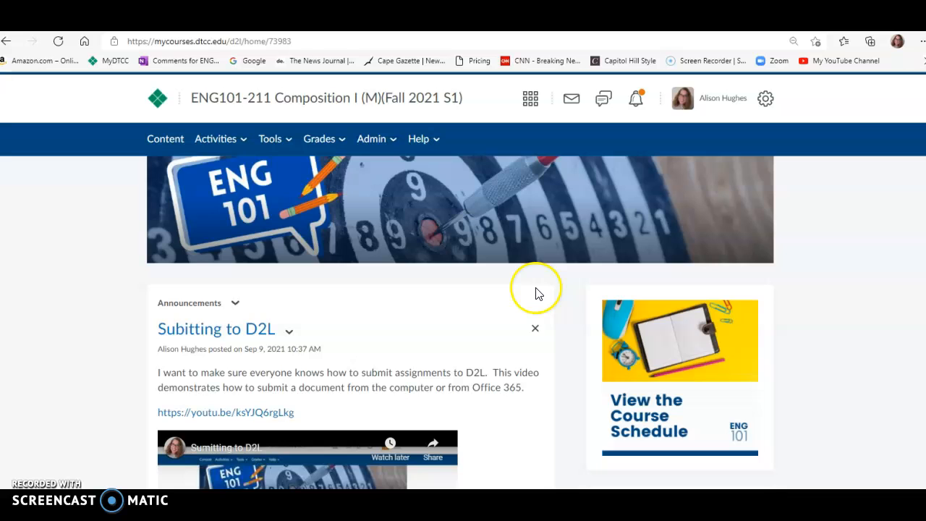
{"action": "scroll", "coordinate": [564, 294], "scroll_direction": "down", "scroll_amount": 2}
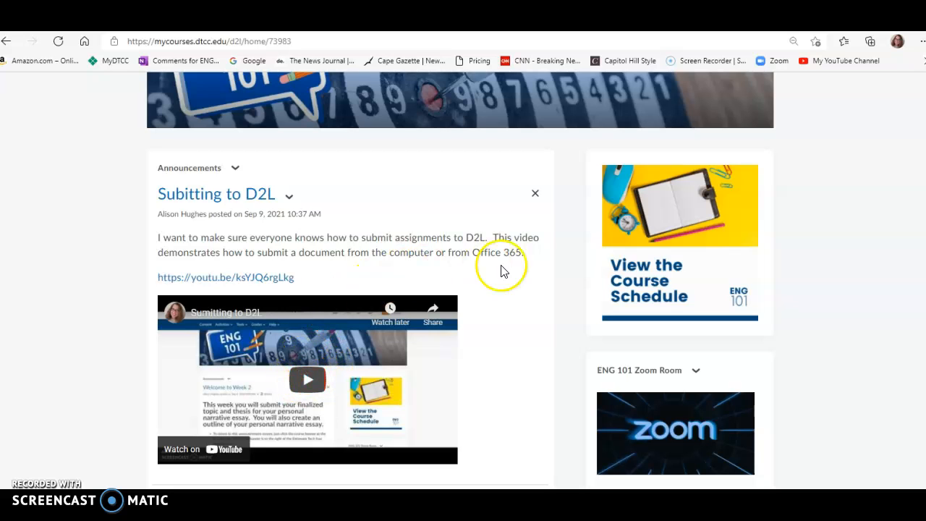
{"action": "scroll", "coordinate": [554, 264], "scroll_direction": "down", "scroll_amount": 2}
{"action": "scroll", "coordinate": [554, 266], "scroll_direction": "up", "scroll_amount": 1}
{"action": "scroll", "coordinate": [553, 267], "scroll_direction": "down", "scroll_amount": 5}
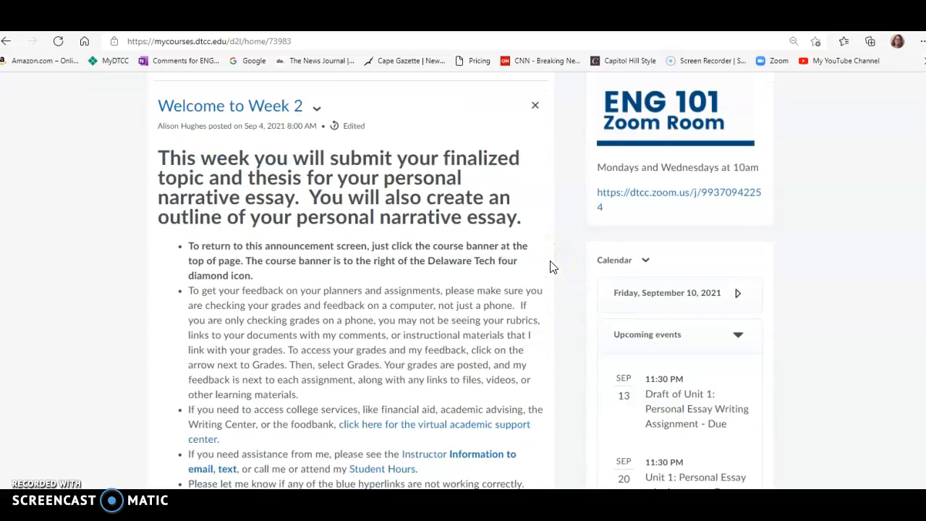
{"action": "scroll", "coordinate": [550, 267], "scroll_direction": "down", "scroll_amount": 1}
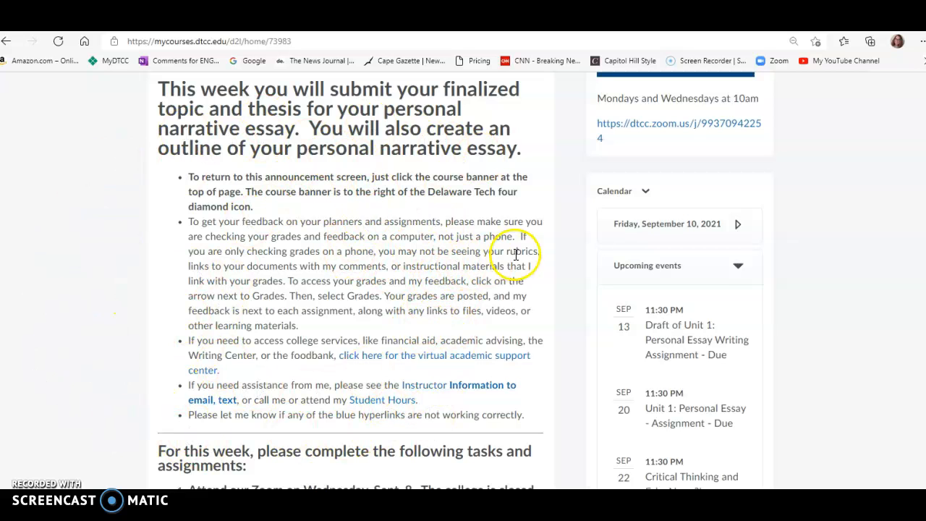
{"action": "scroll", "coordinate": [573, 230], "scroll_direction": "down", "scroll_amount": 3}
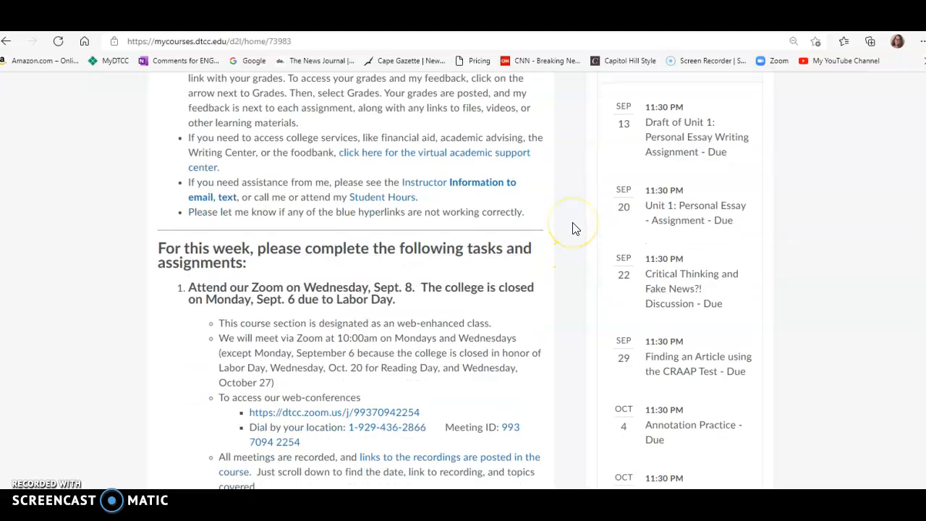
{"action": "scroll", "coordinate": [573, 230], "scroll_direction": "down", "scroll_amount": 1}
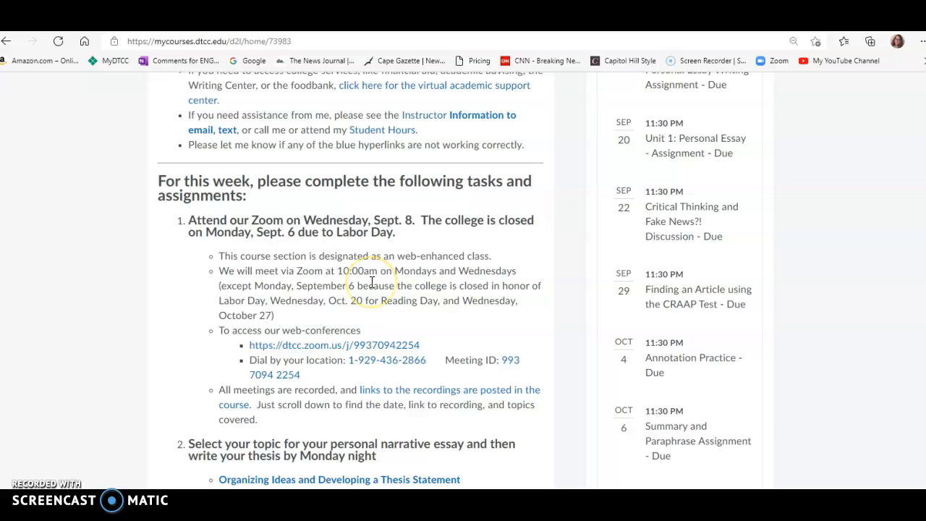
{"action": "scroll", "coordinate": [371, 281], "scroll_direction": "down", "scroll_amount": 2}
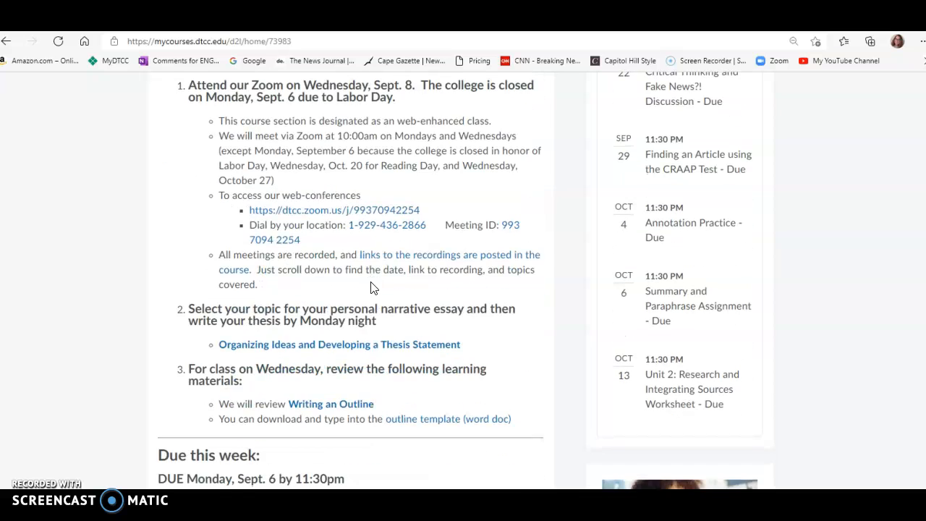
{"action": "scroll", "coordinate": [494, 301], "scroll_direction": "up", "scroll_amount": 3}
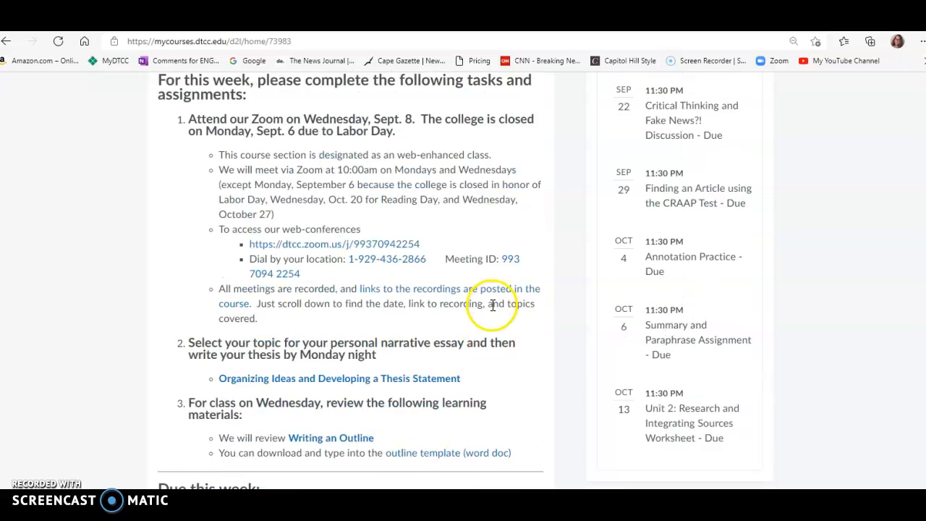
{"action": "scroll", "coordinate": [493, 311], "scroll_direction": "up", "scroll_amount": 3}
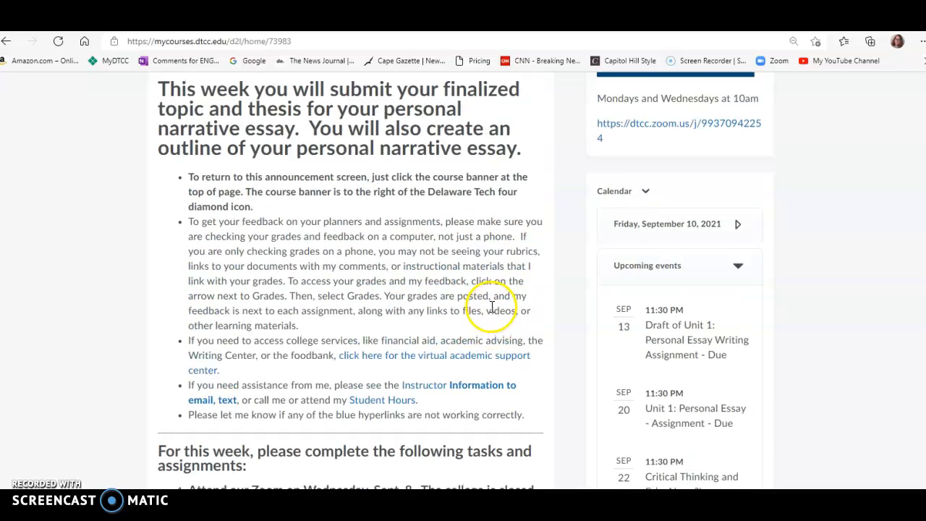
{"action": "scroll", "coordinate": [475, 341], "scroll_direction": "up", "scroll_amount": 3}
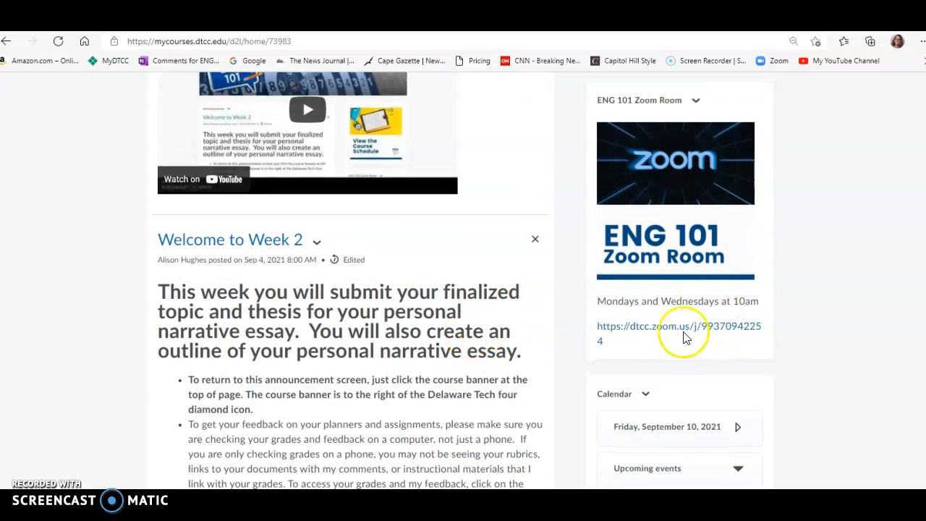
{"action": "scroll", "coordinate": [504, 354], "scroll_direction": "up", "scroll_amount": 3}
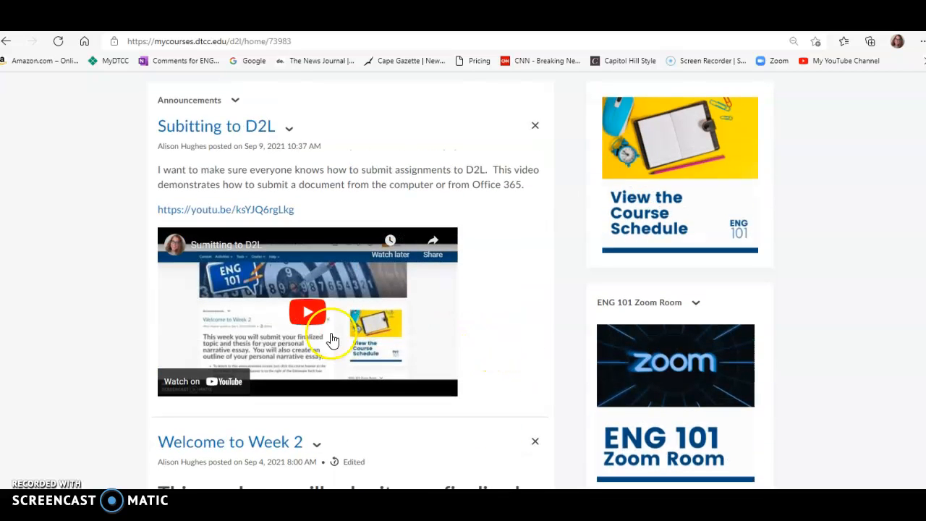
{"action": "scroll", "coordinate": [148, 367], "scroll_direction": "down", "scroll_amount": 5}
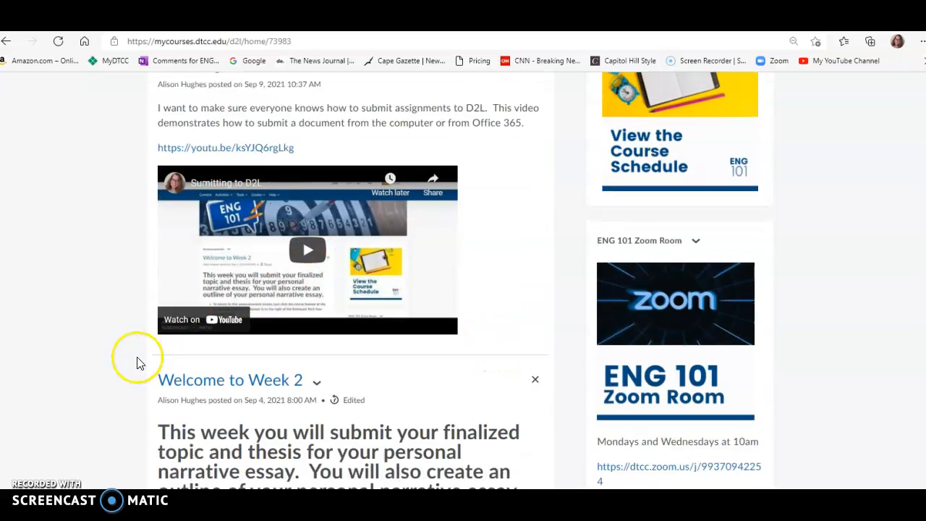
{"action": "scroll", "coordinate": [140, 362], "scroll_direction": "up", "scroll_amount": 2}
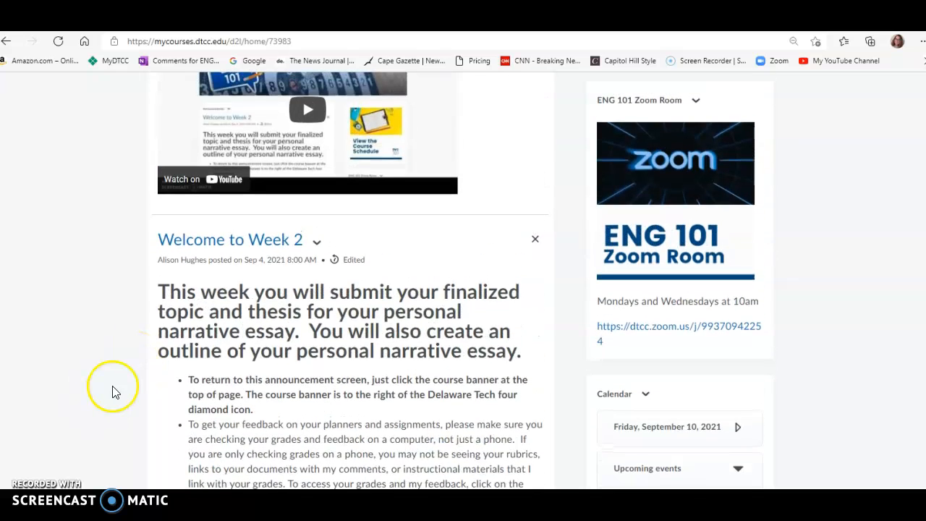